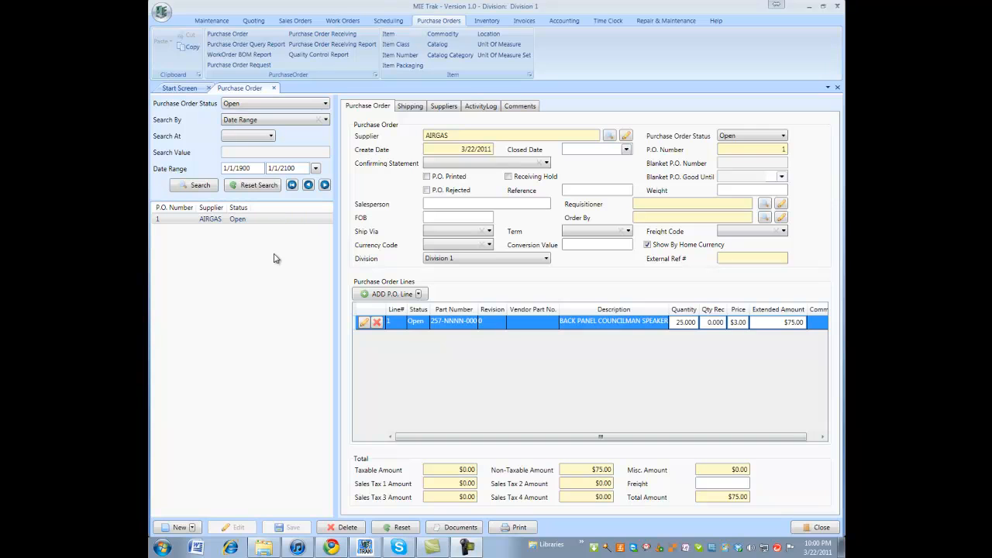
Search for purchase orders with Open status by date range.
left_click(259, 106)
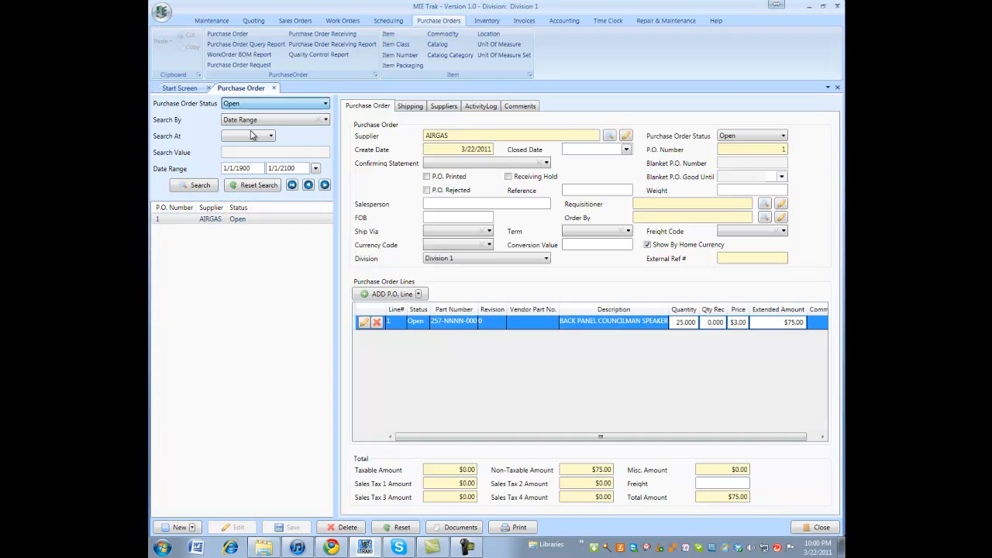
left_click(177, 130)
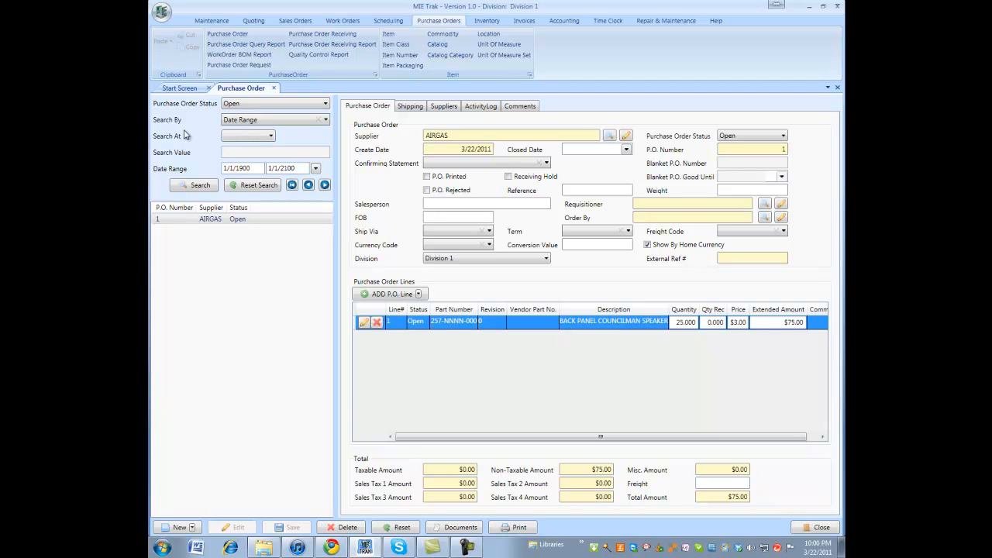
left_click(198, 189)
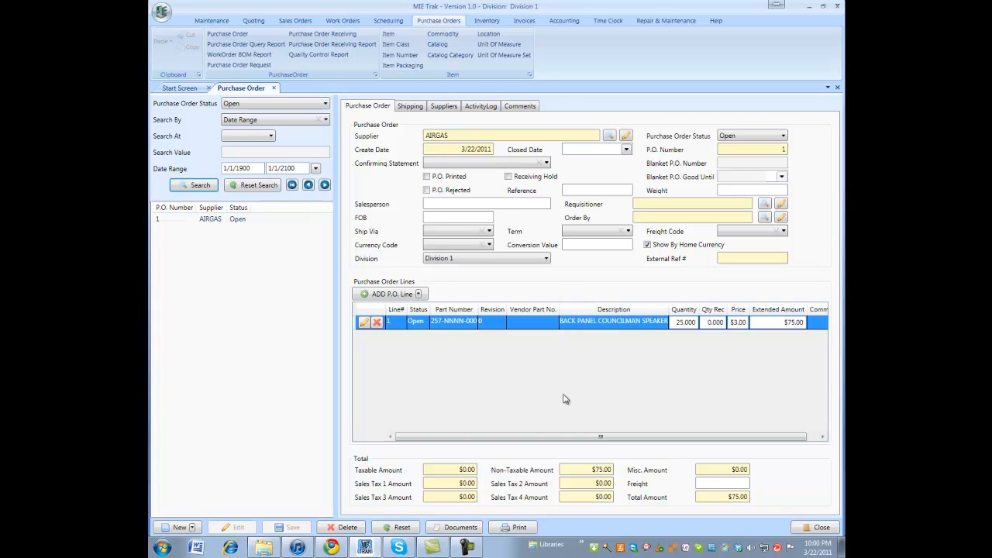
Create a new purchase order for the supplier COPPER AND BRASS SALES.
left_click(179, 527)
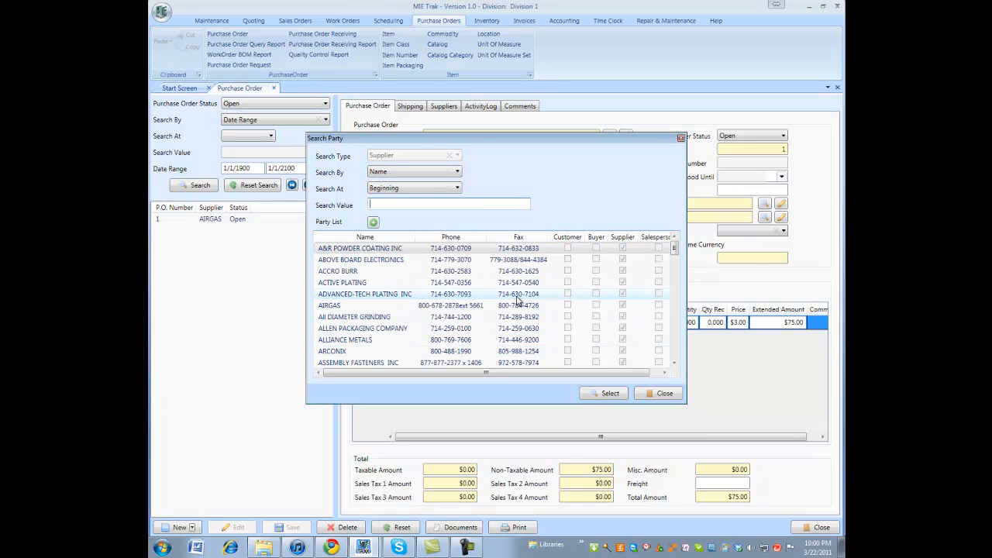
left_click_drag(676, 249, 676, 292)
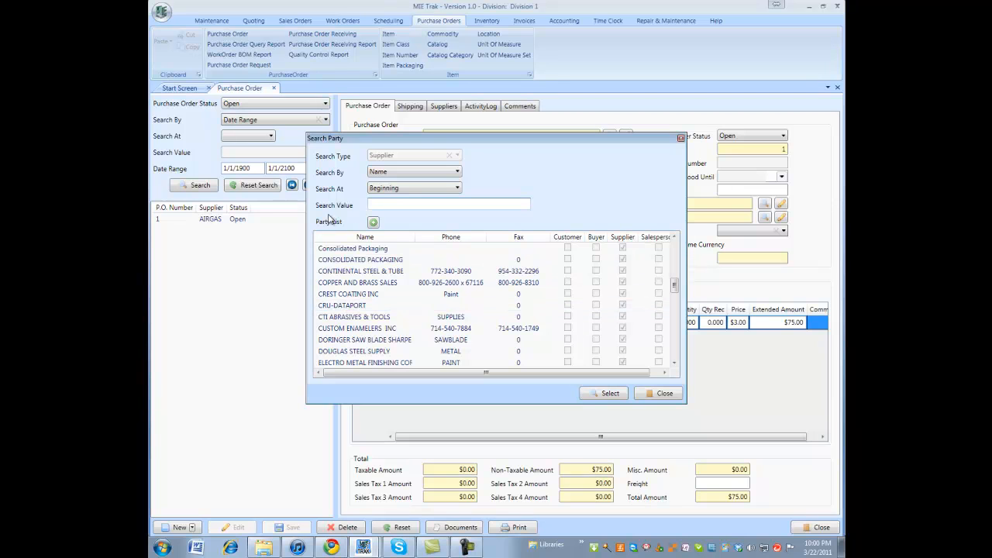
left_click(378, 224)
left_click(361, 283)
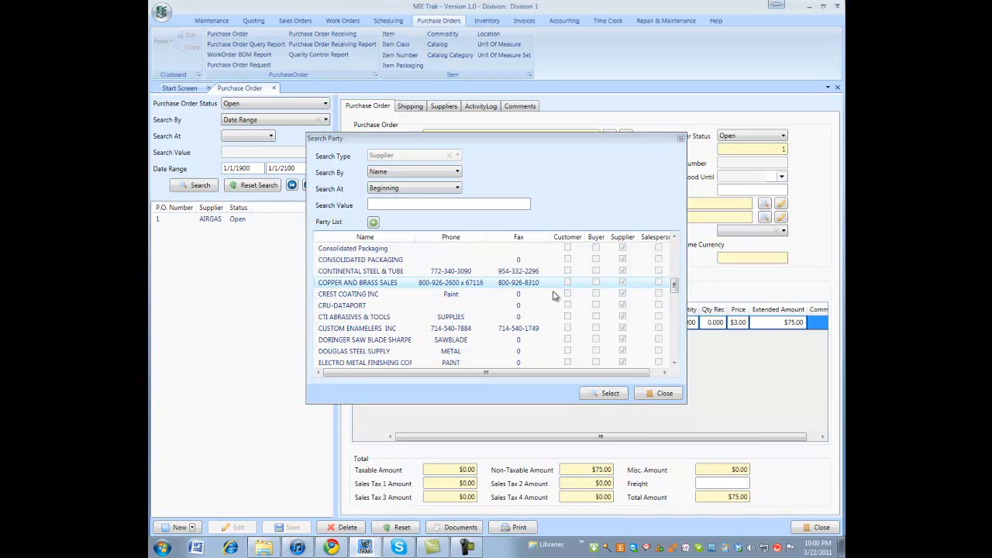
key("Return")
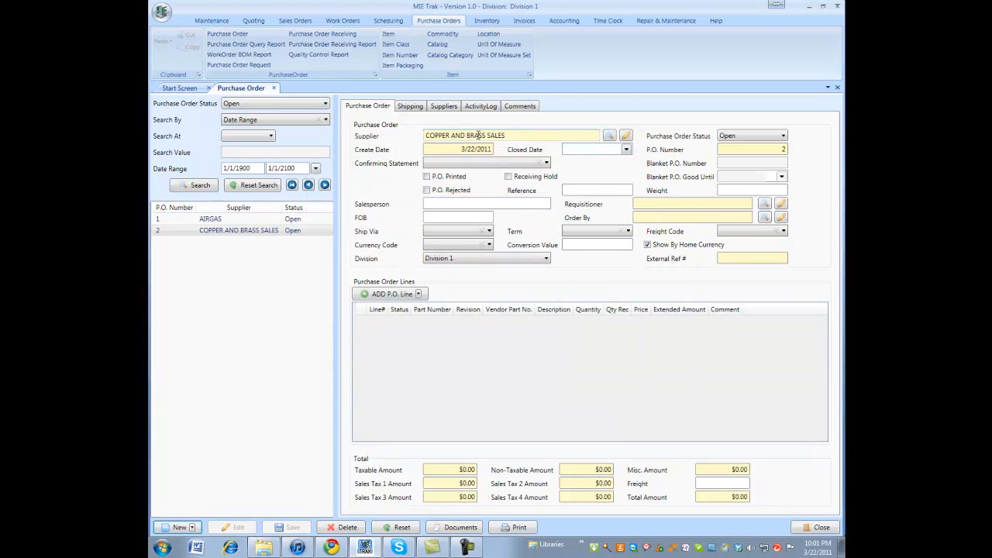
Set the order's Ship Via to BEST WAY and its term to NET 45, and save the order.
left_click(443, 235)
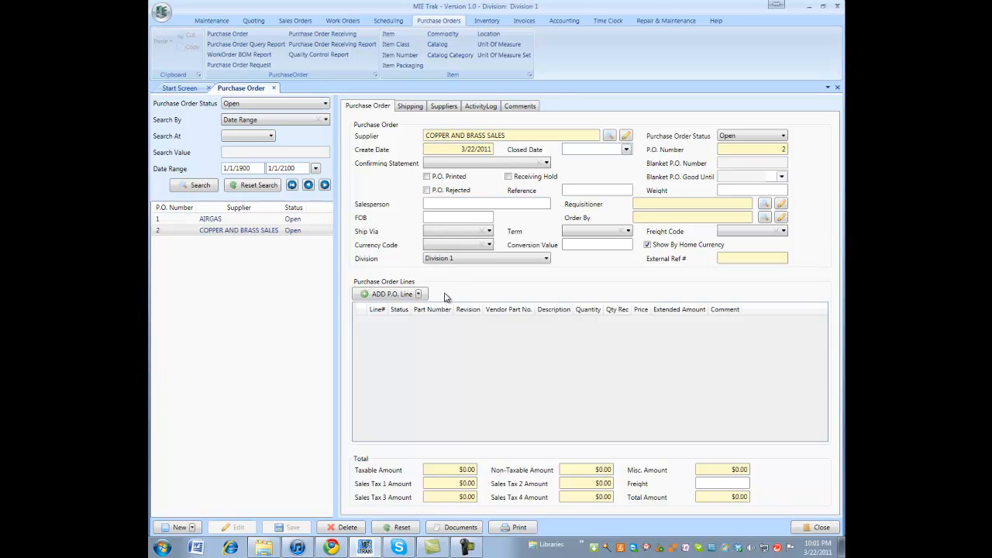
left_click(448, 297)
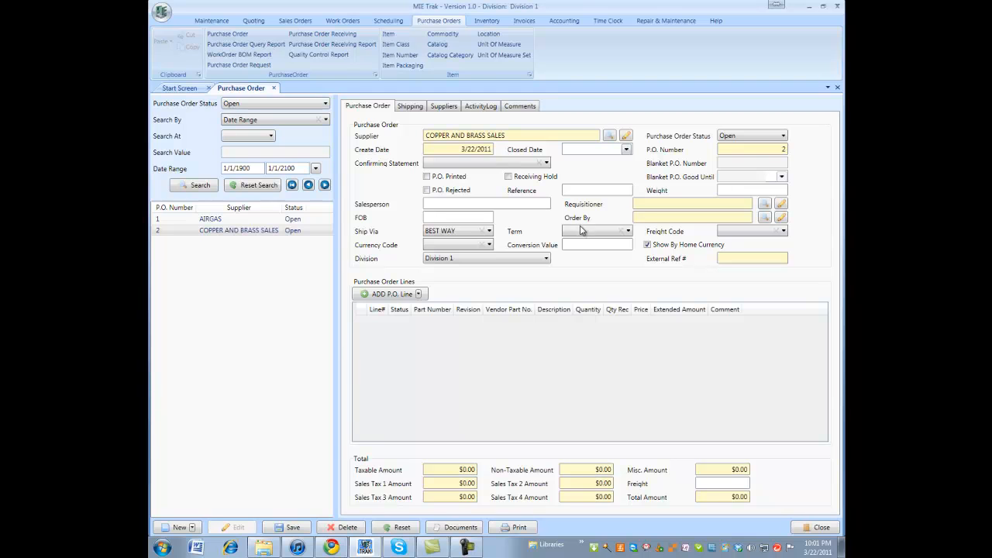
left_click(587, 270)
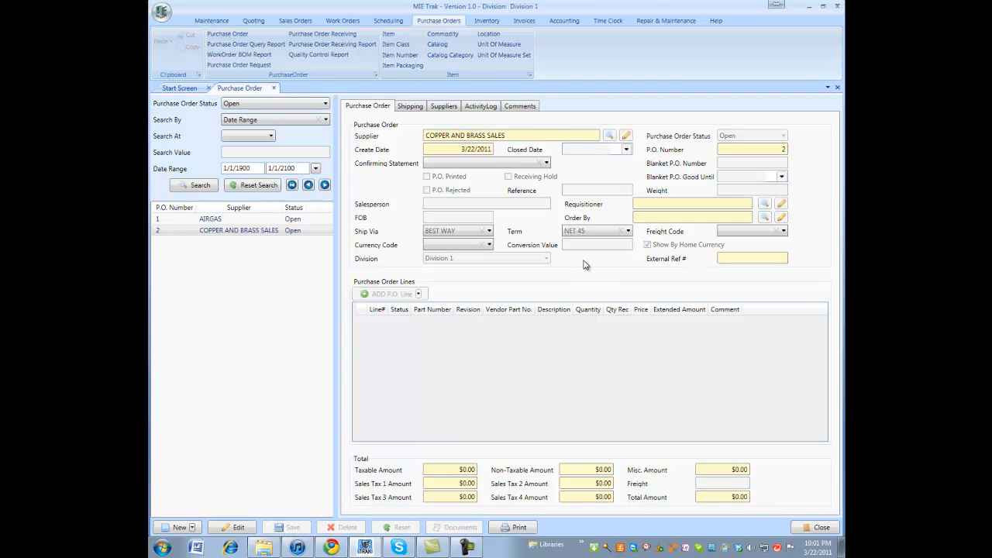
Check the new order's P.O. number and its bill-to and ship-to details.
double_click(781, 150)
left_click(410, 108)
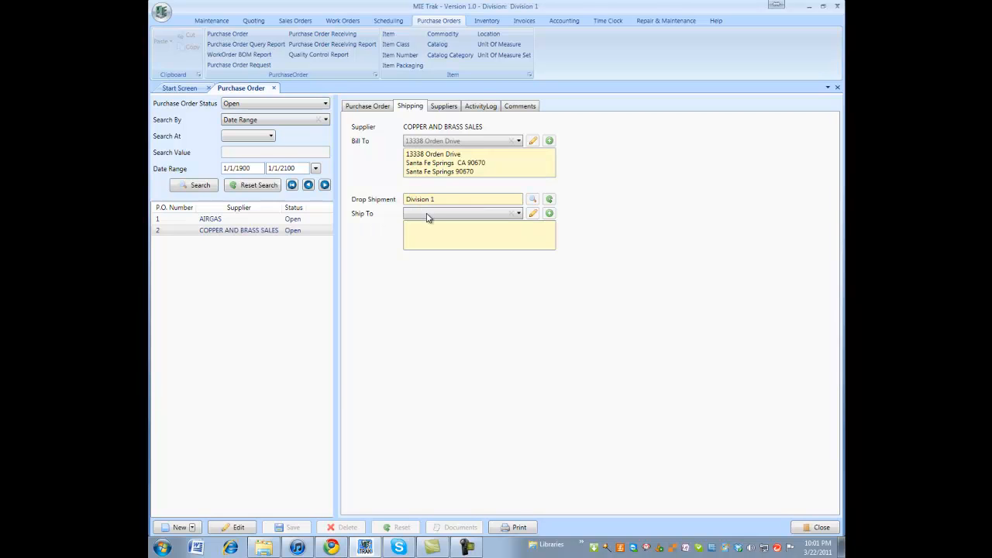
left_click(358, 106)
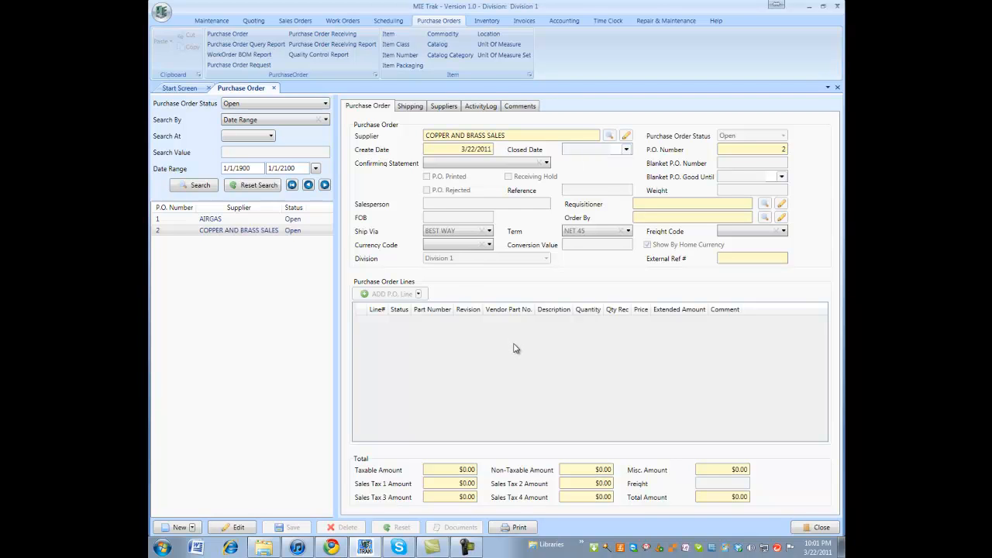
Reopen the order for editing and start a line for part 312344 BEZEL FRONT PANEL, searching part numbers beginning with 31.
left_click(235, 529)
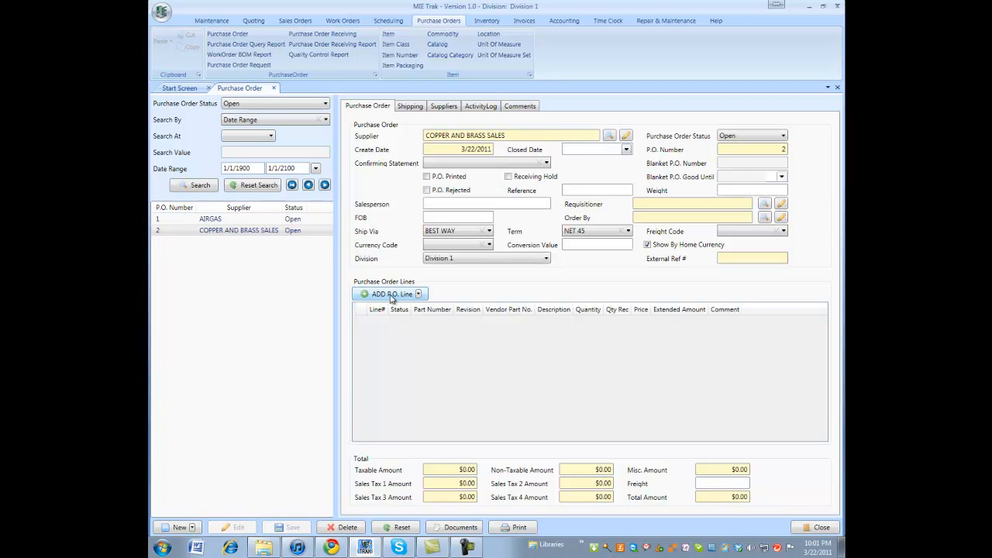
left_click(387, 295)
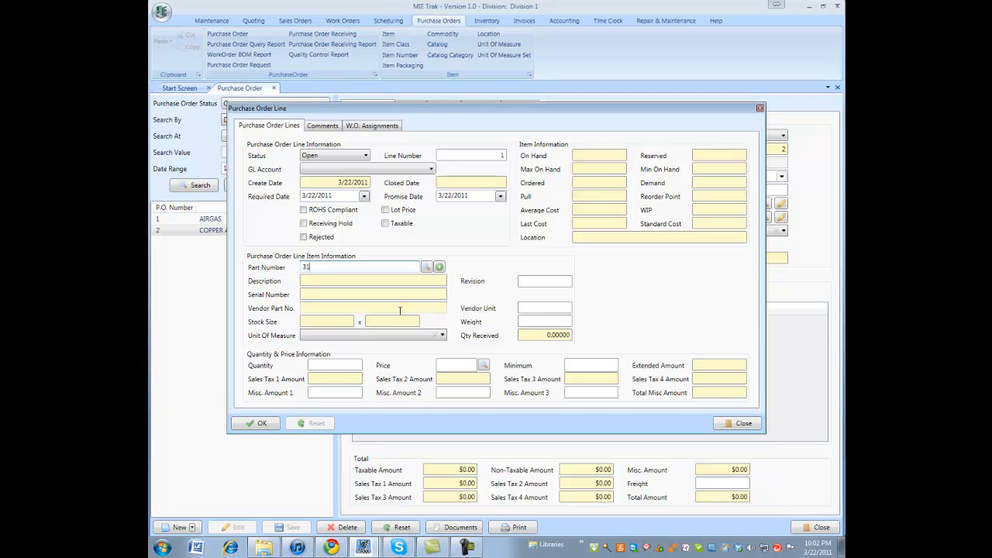
key("Return")
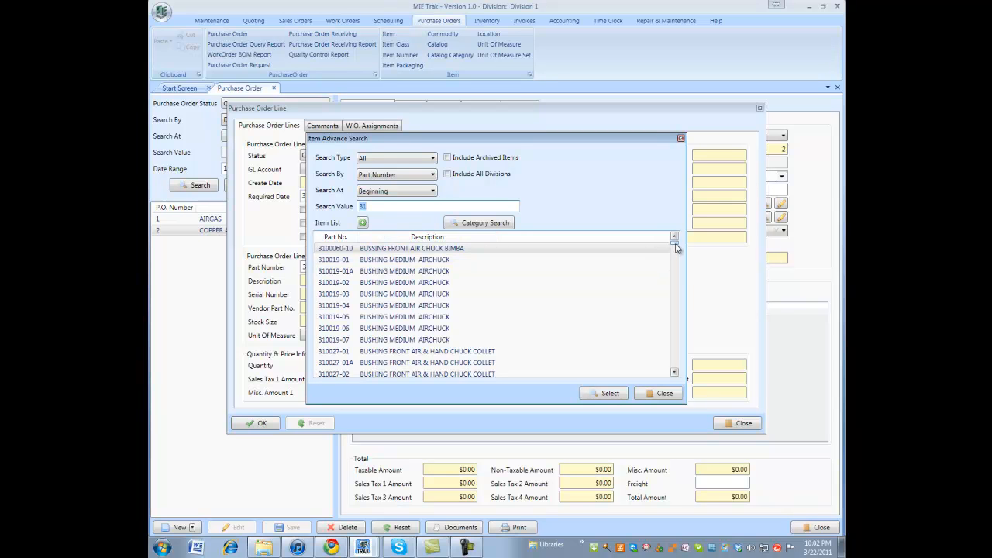
left_click_drag(674, 244, 672, 300)
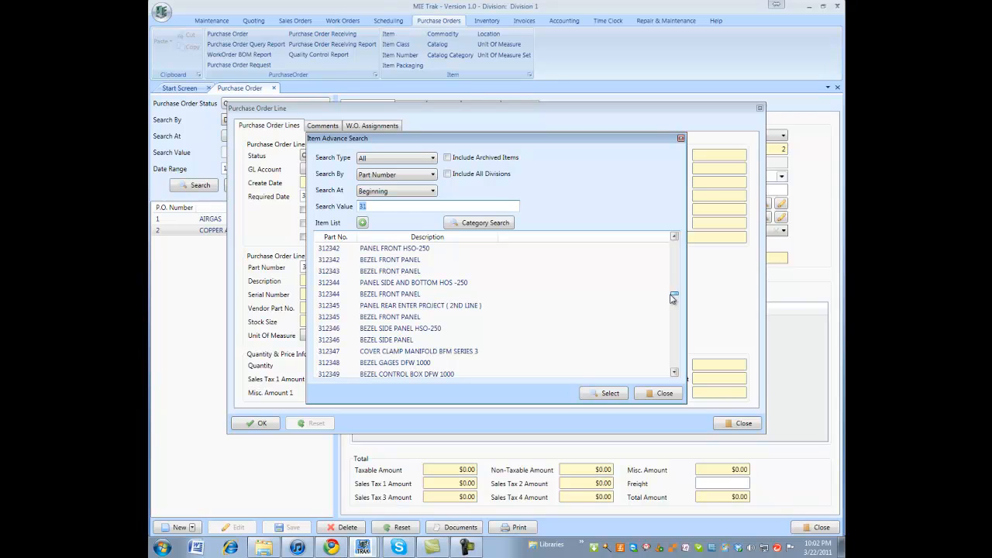
left_click(386, 160)
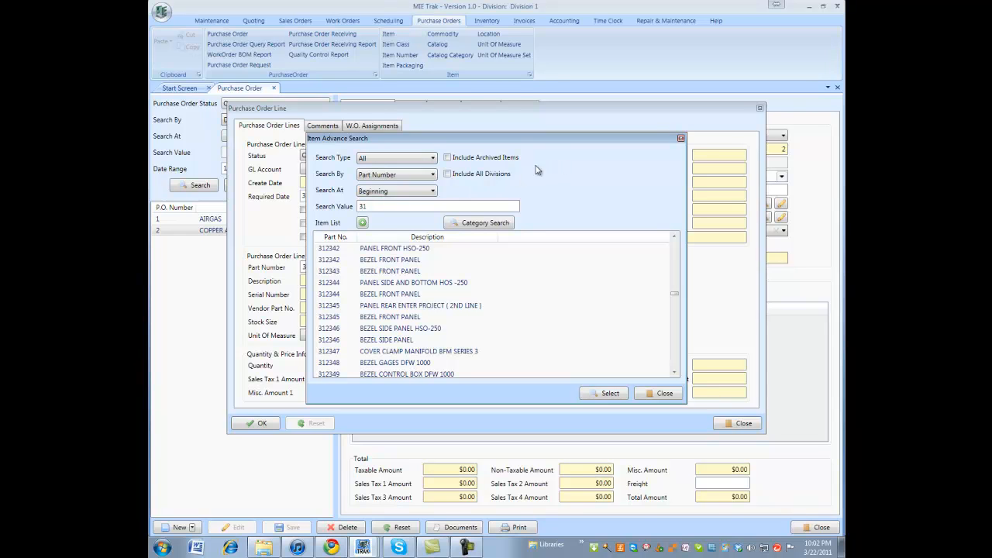
left_click(386, 177)
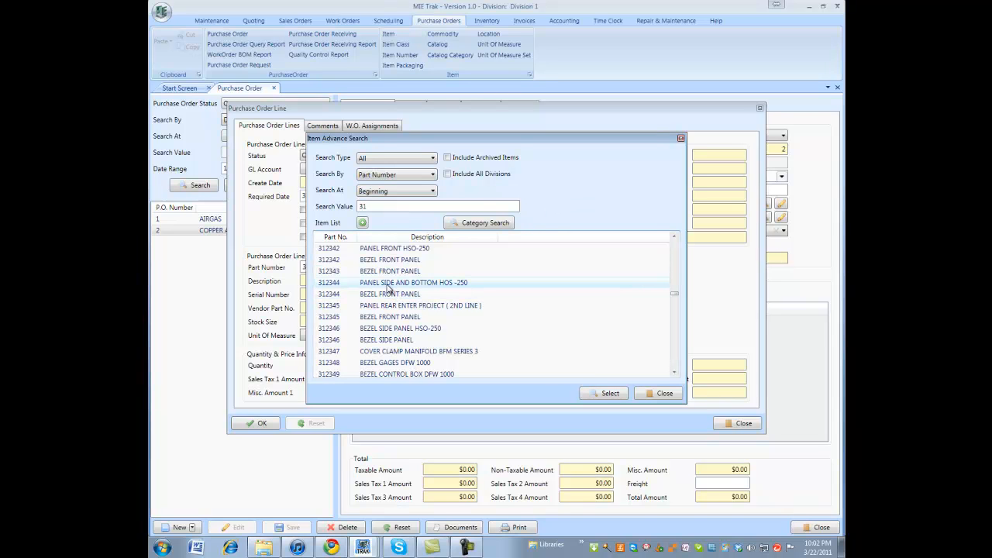
double_click(390, 294)
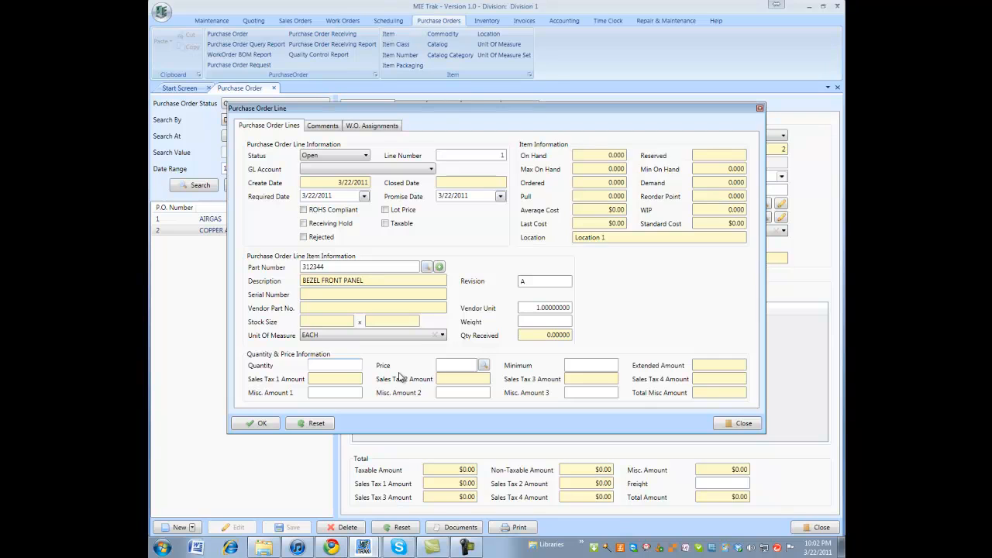
Set the BEZEL FRONT PANEL line's quantity to 100 and its price to $3.
type("100")
key("Tab")
type("3")
key("Tab")
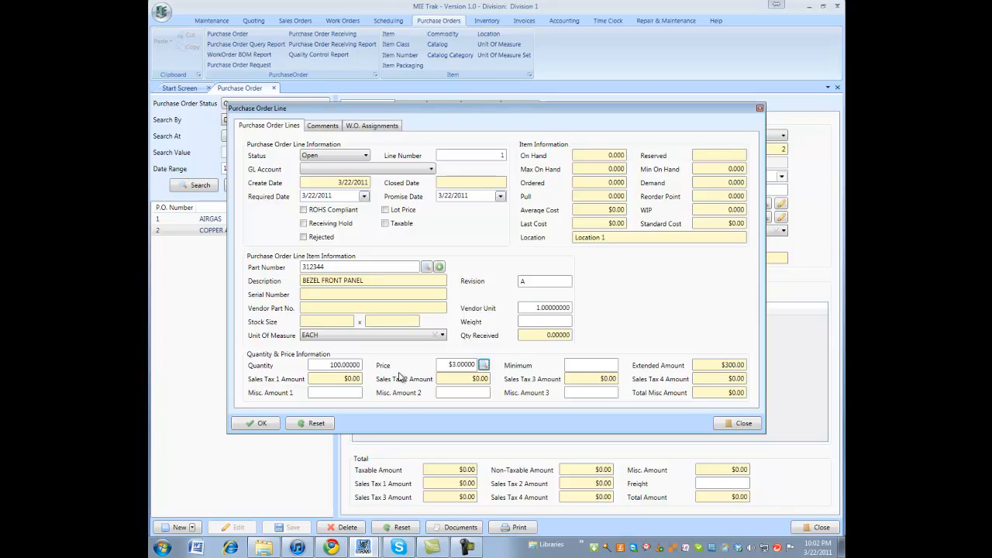
Look up the base and party prices stored for part 312344.
left_click(484, 365)
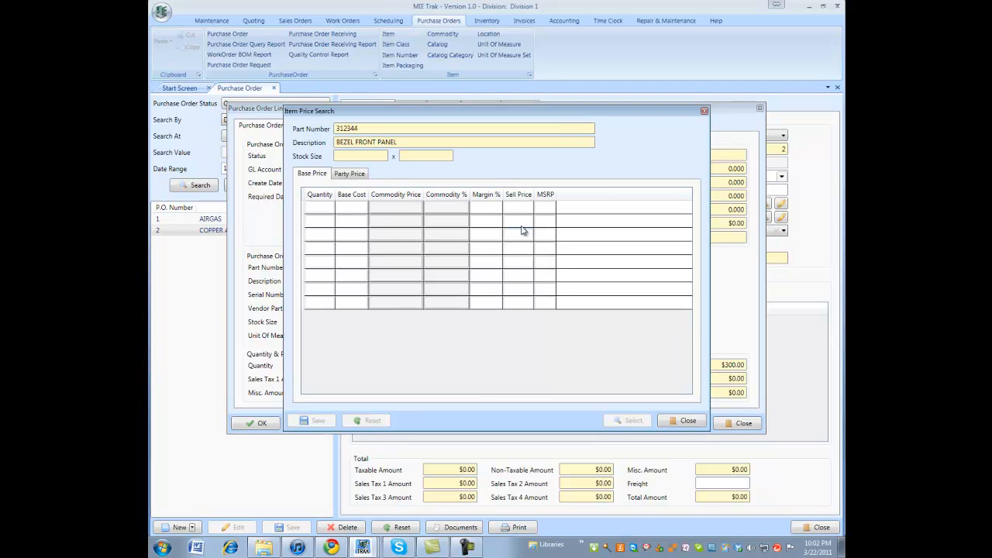
left_click(354, 175)
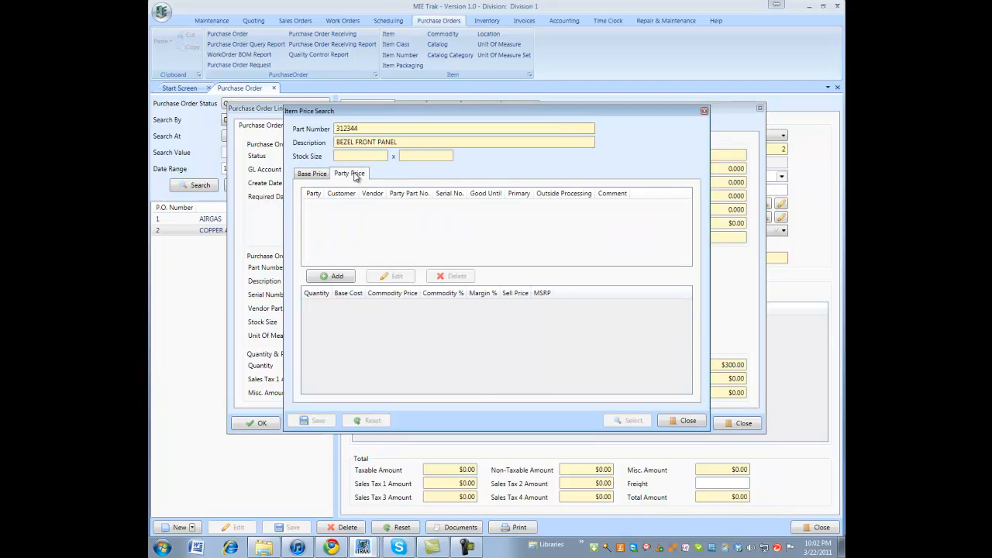
left_click(311, 175)
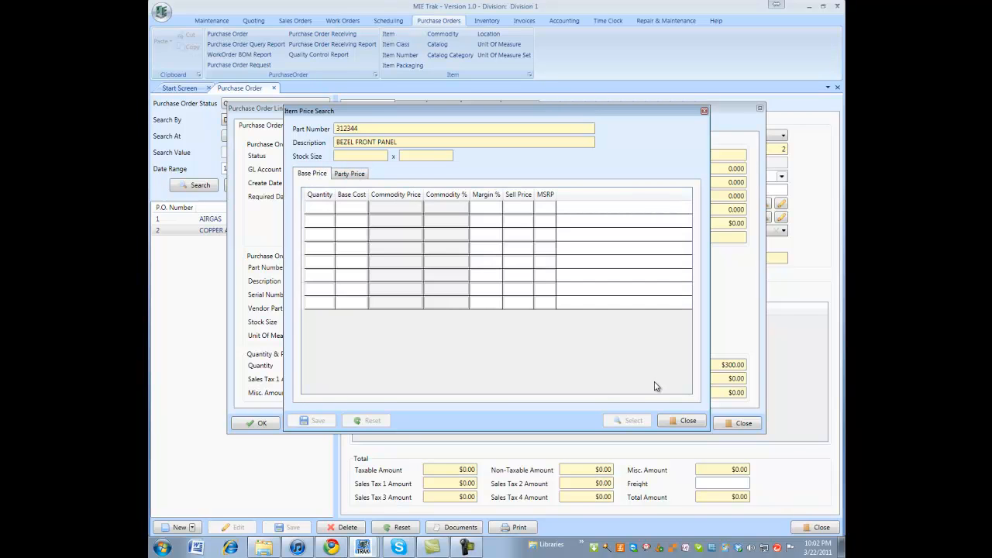
left_click(686, 422)
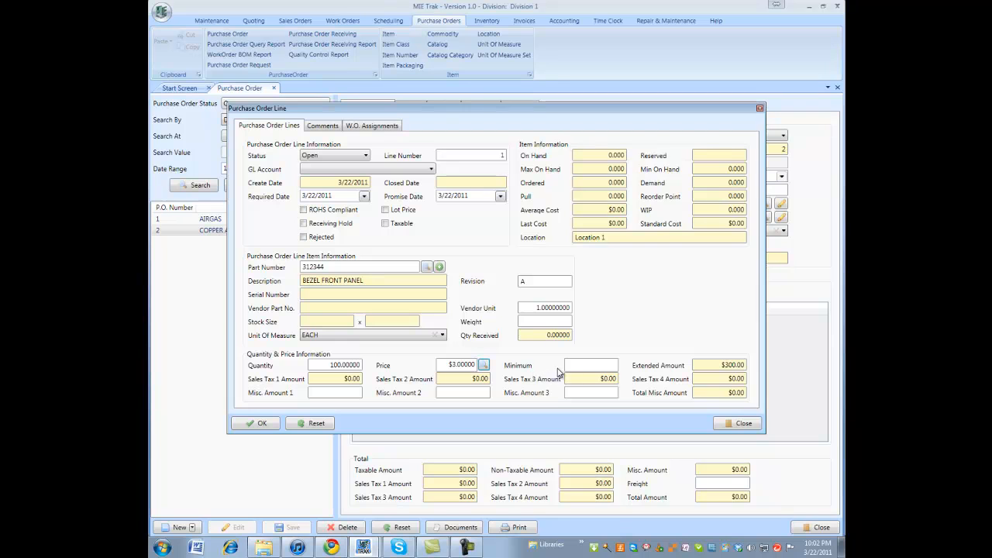
Check the line's extended amount and comments, and accept the BEZEL FRONT PANEL line into the order.
left_click(718, 366)
left_click(324, 127)
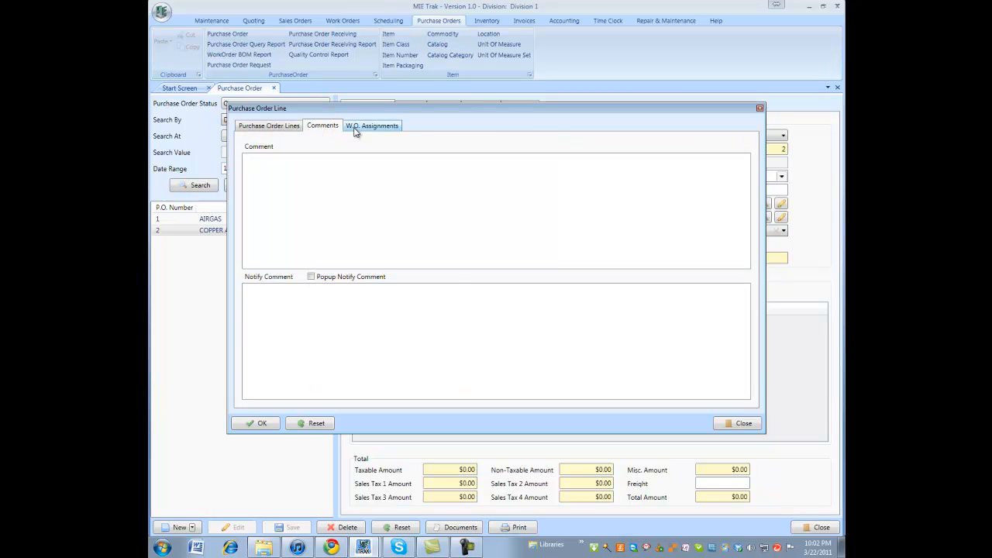
left_click(266, 127)
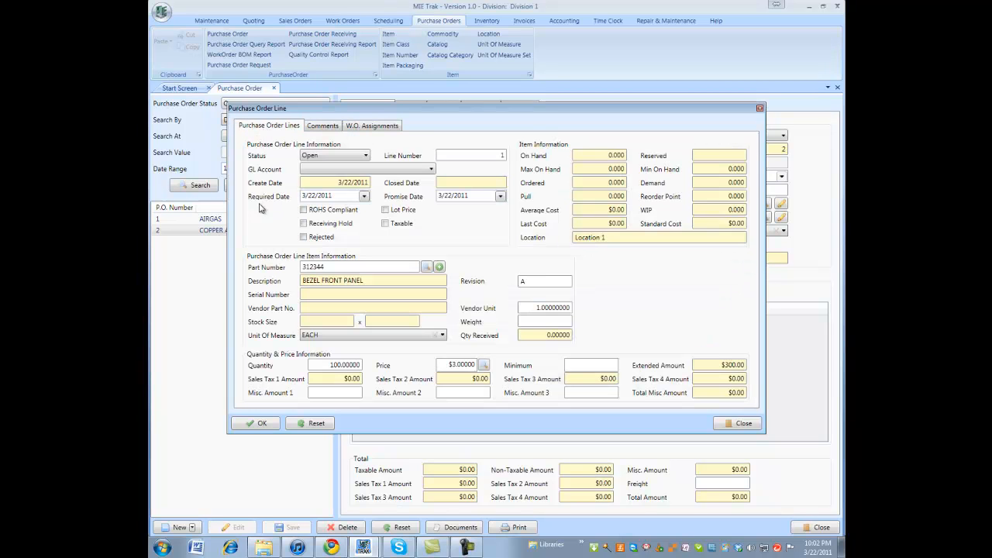
left_click(261, 425)
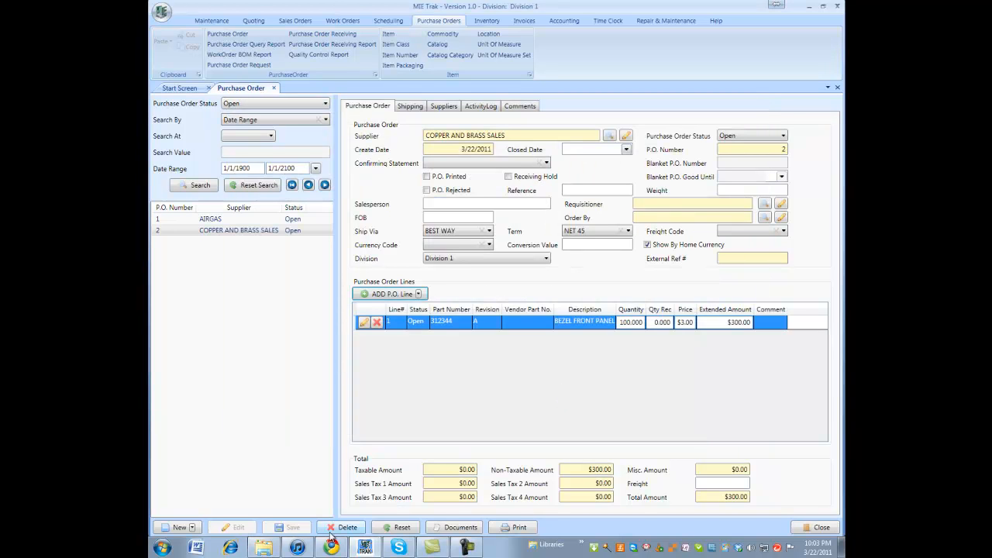
Start a second order line for part 5122-00-10-2 TANK BRACKET BOTTOM LEVEL KIT D1, searching part numbers beginning with 51.
left_click(372, 296)
left_click(338, 266)
type("5")
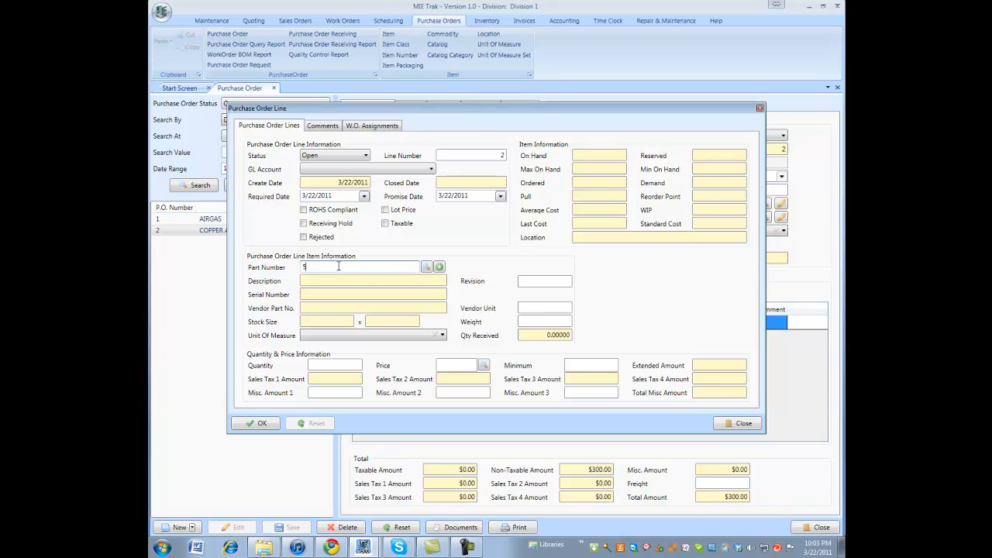
type("1")
key("Tab")
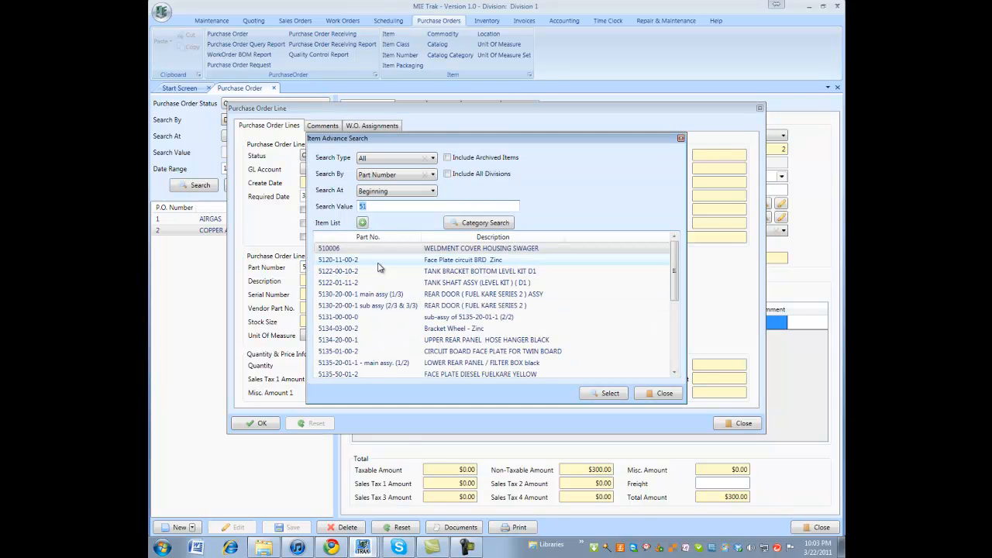
double_click(397, 273)
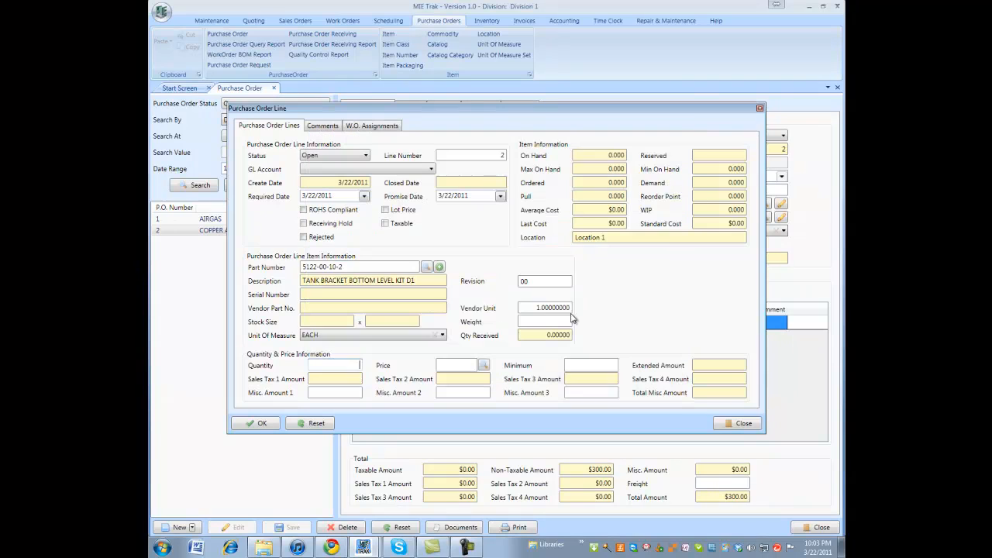
Set the tank bracket line's quantity to 25 and price to $5, and accept the line into the order.
left_click(348, 367)
type("25")
key("Tab")
type("5")
key("Tab")
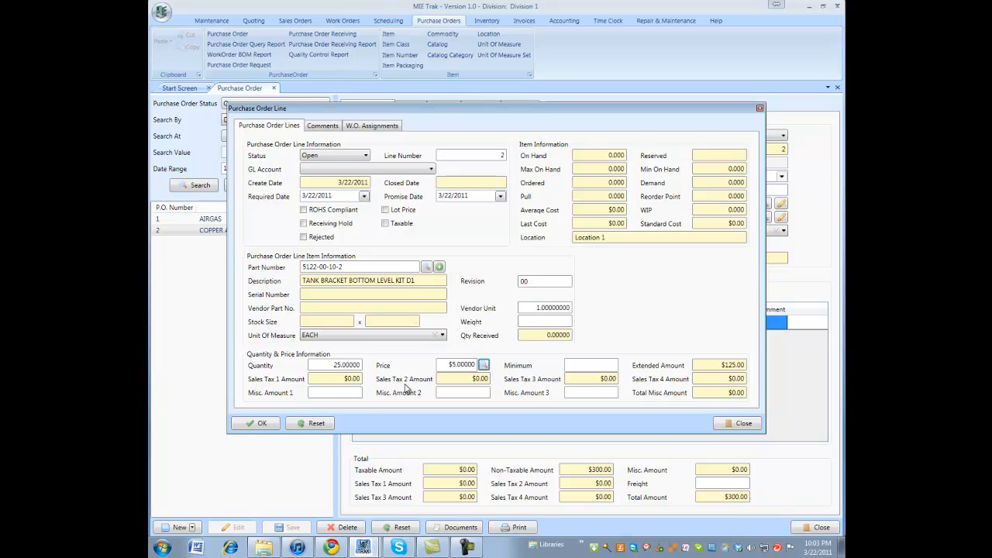
left_click(261, 424)
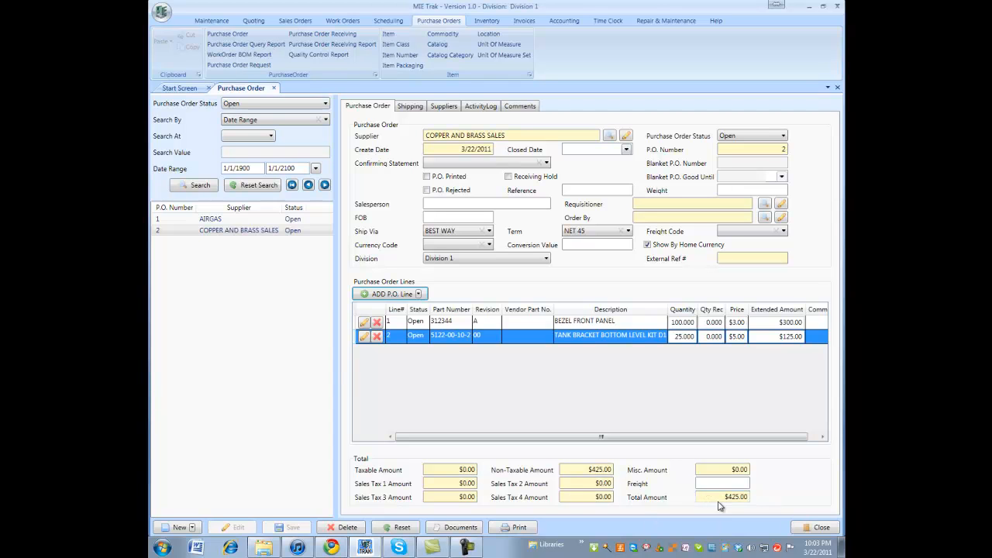
Check the order's total amount, and review the ordered quantity in the details of the BEZEL FRONT PANEL line.
left_click_drag(721, 497, 749, 498)
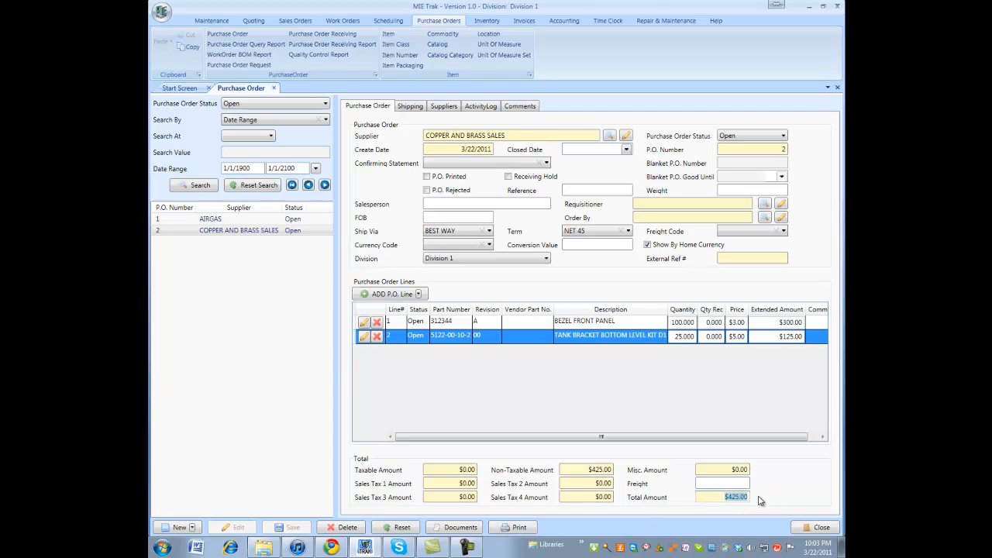
left_click(716, 482)
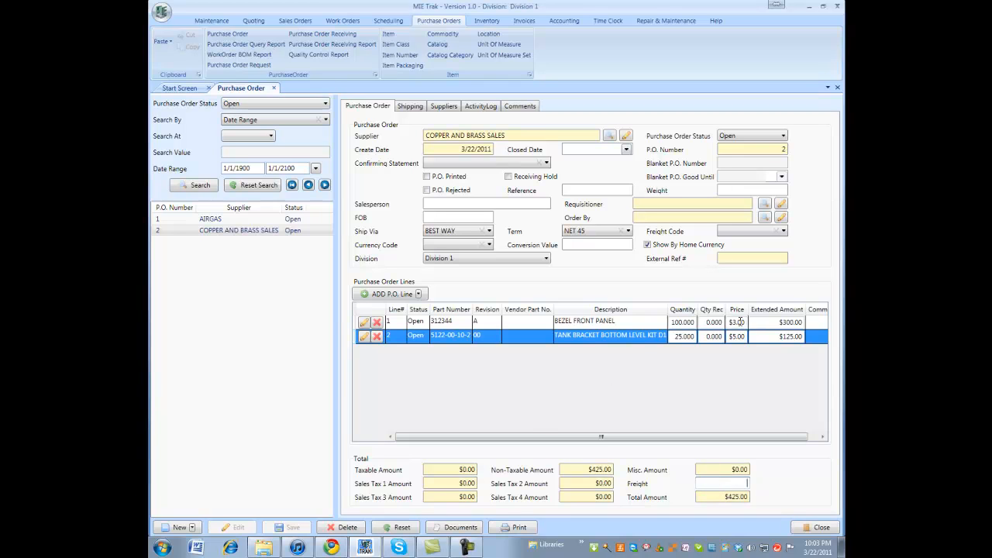
left_click(438, 326)
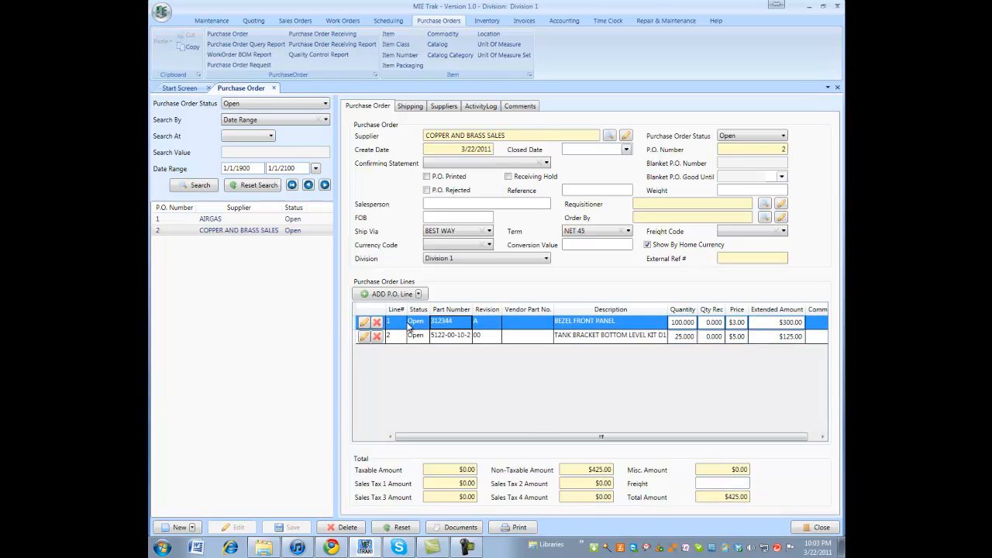
left_click(364, 323)
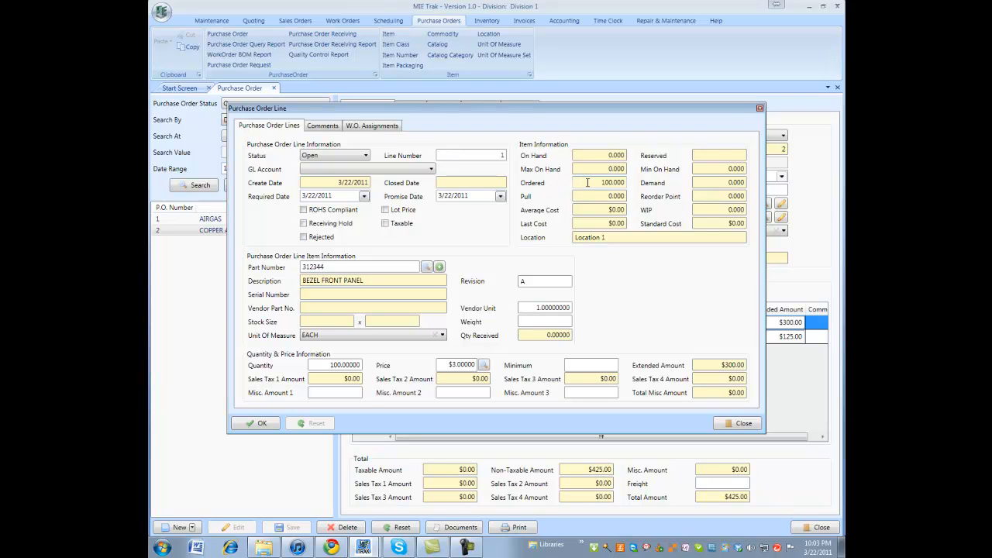
left_click_drag(602, 183, 631, 187)
left_click(263, 423)
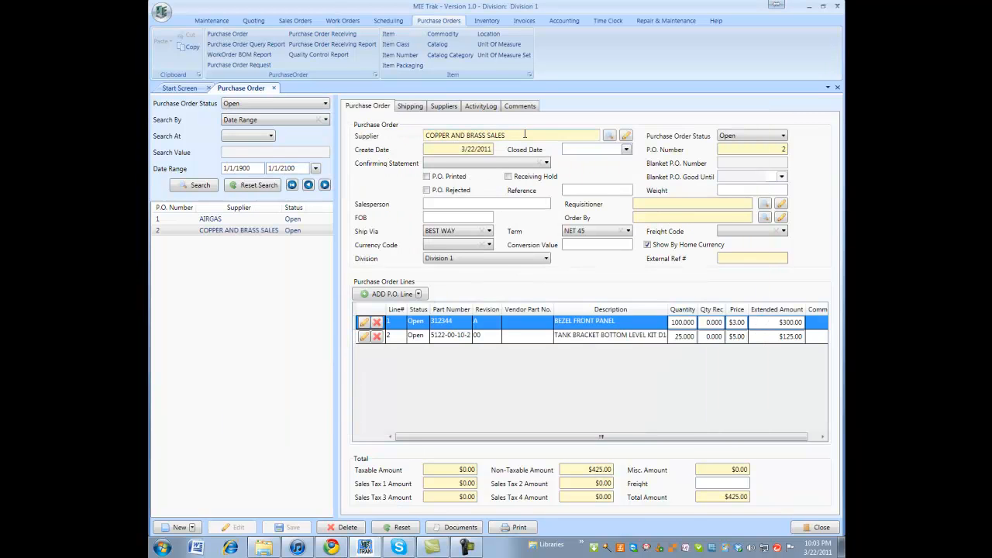